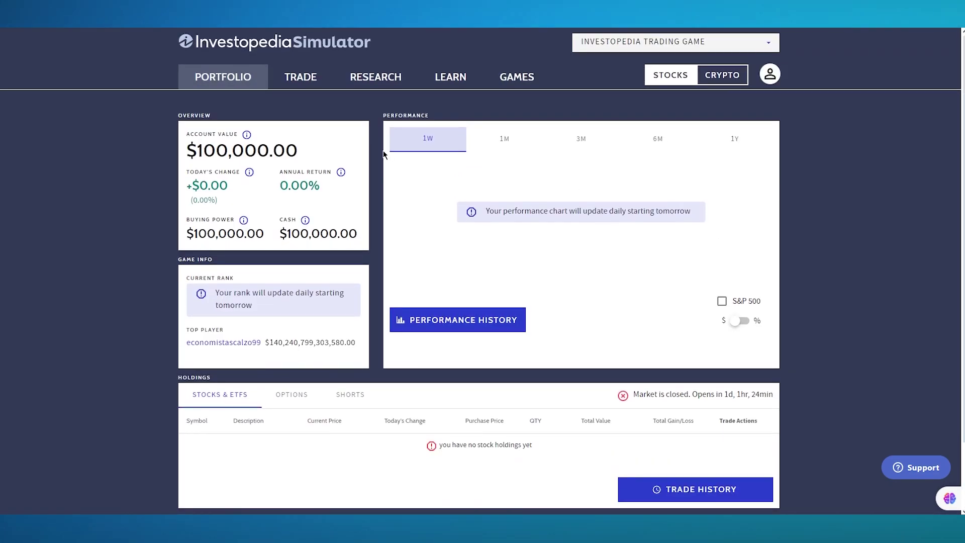
Step: Scroll through the new portfolio overview showing $100,000.00 account value and no holdings
scroll(327, 227, down, 2)
scroll(344, 305, up, 2)
scroll(833, 139, down, 1)
scroll(834, 139, down, 2)
scroll(388, 191, up, 3)
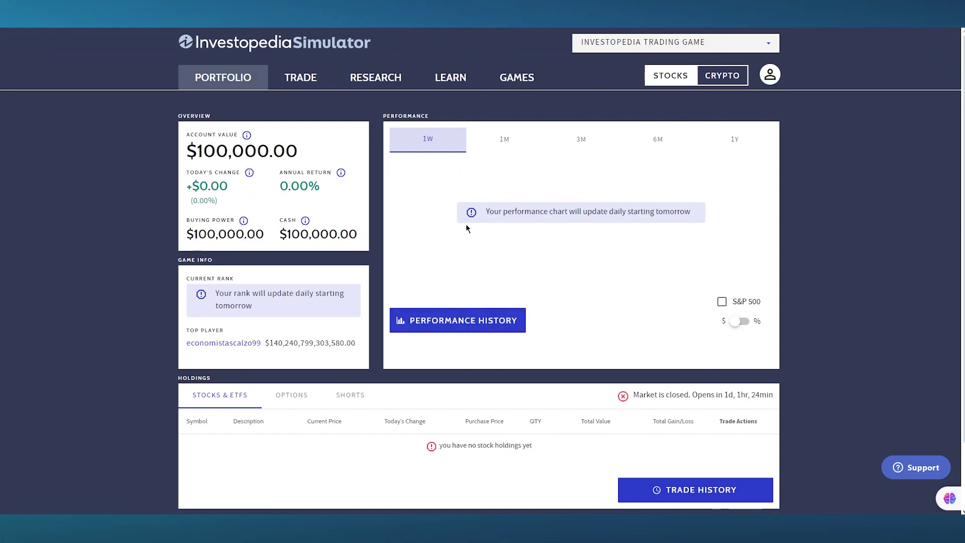
Step: On the stock trade page, look up AAPL to load its 189.98 quote and order form
click(300, 77)
click(322, 202)
text(apple)
click(216, 231)
mouse_move(227, 321)
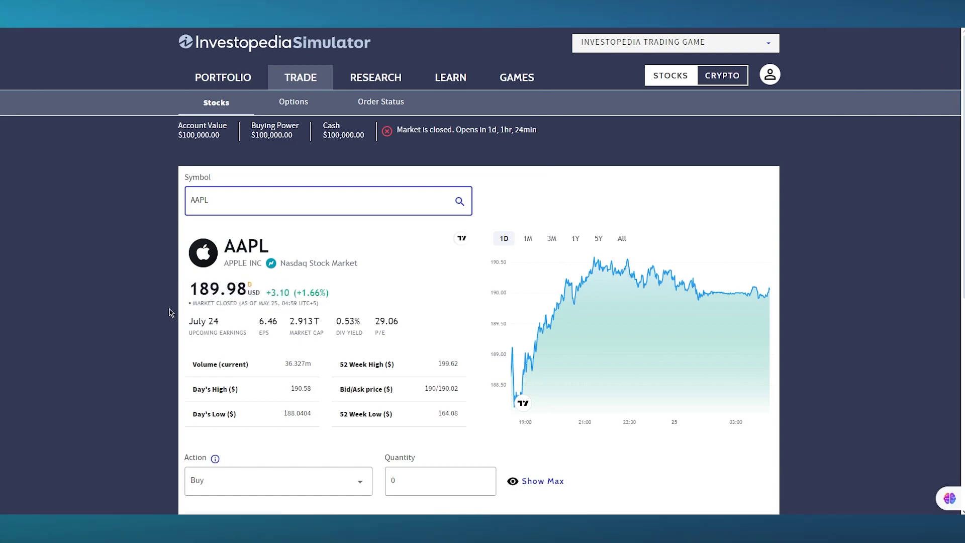
Step: Switch the AAPL chart to the All range to show its full price history
mouse_move(384, 335)
click(621, 243)
scroll(144, 366, down, 2)
scroll(304, 299, down, 2)
Step: Set the order action to Buy, enter quantity 100, then apply Show Max
click(297, 255)
click(329, 256)
click(335, 235)
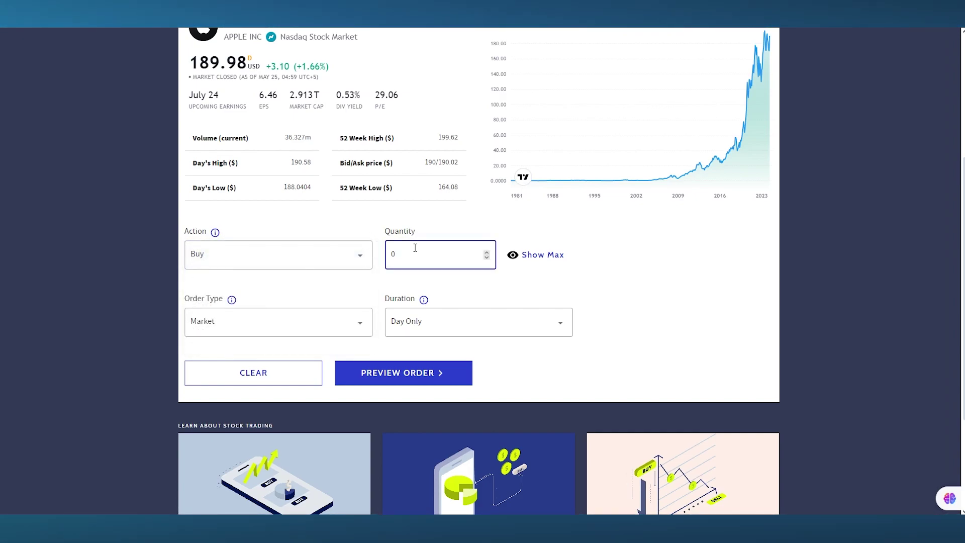
text(100)
click(543, 257)
click(446, 257)
Step: Try the Limit and Stop Limit order types, then settle on Market
scroll(632, 290, down, 2)
click(287, 244)
click(286, 244)
click(298, 250)
click(276, 271)
click(308, 244)
click(274, 261)
click(278, 246)
click(272, 243)
click(337, 246)
click(300, 275)
click(296, 248)
click(261, 293)
click(333, 249)
click(280, 274)
Step: Keep Day Only, preview the order at 189.98 for an estimated $18,998.00 total, and close the preview
click(474, 239)
click(689, 231)
click(412, 292)
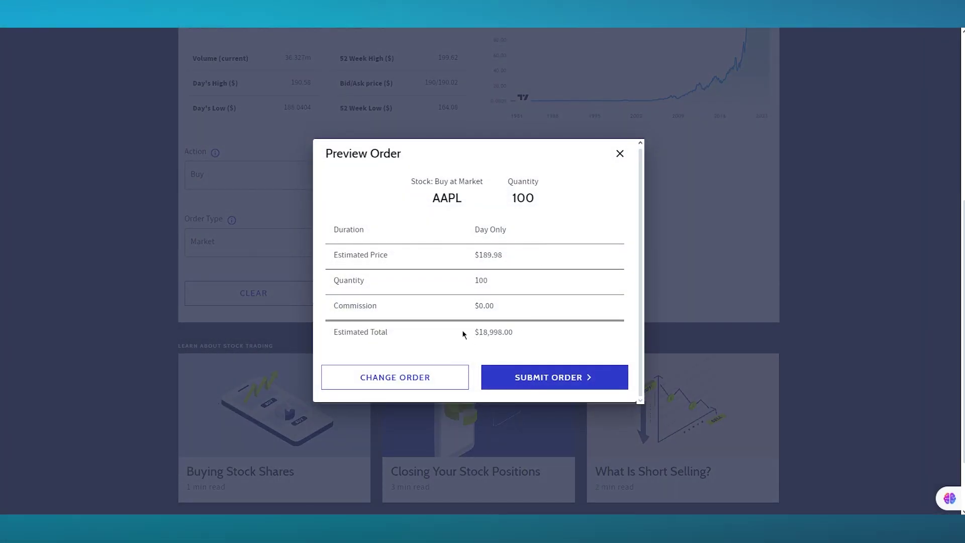
drag(479, 255, 523, 259)
click(513, 322)
drag(526, 336, 430, 333)
click(512, 335)
click(621, 154)
Step: On the Options sub-tab, look up AAPL and scroll to its May 31, 2024 chain
scroll(623, 156, up, 6)
click(302, 105)
click(214, 205)
text(appl)
click(242, 235)
scroll(505, 257, down, 7)
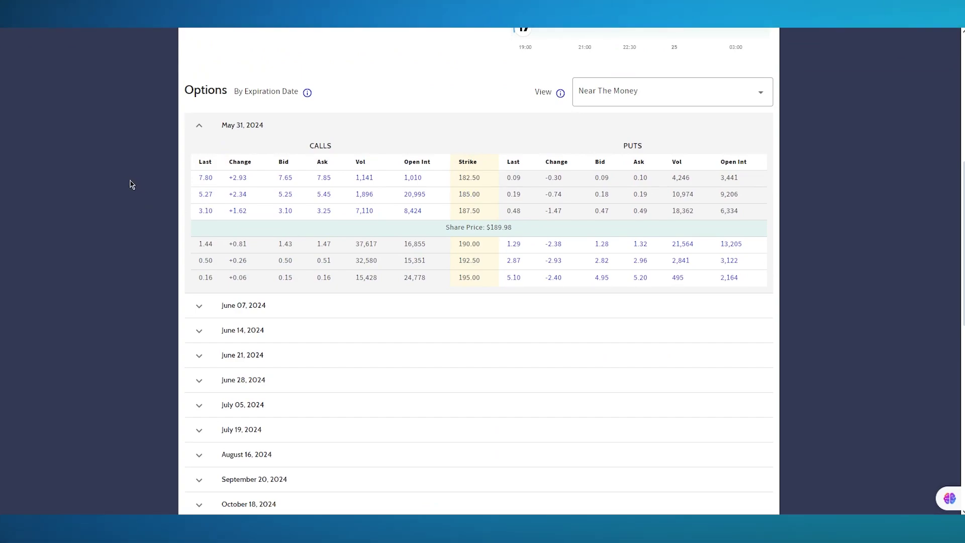